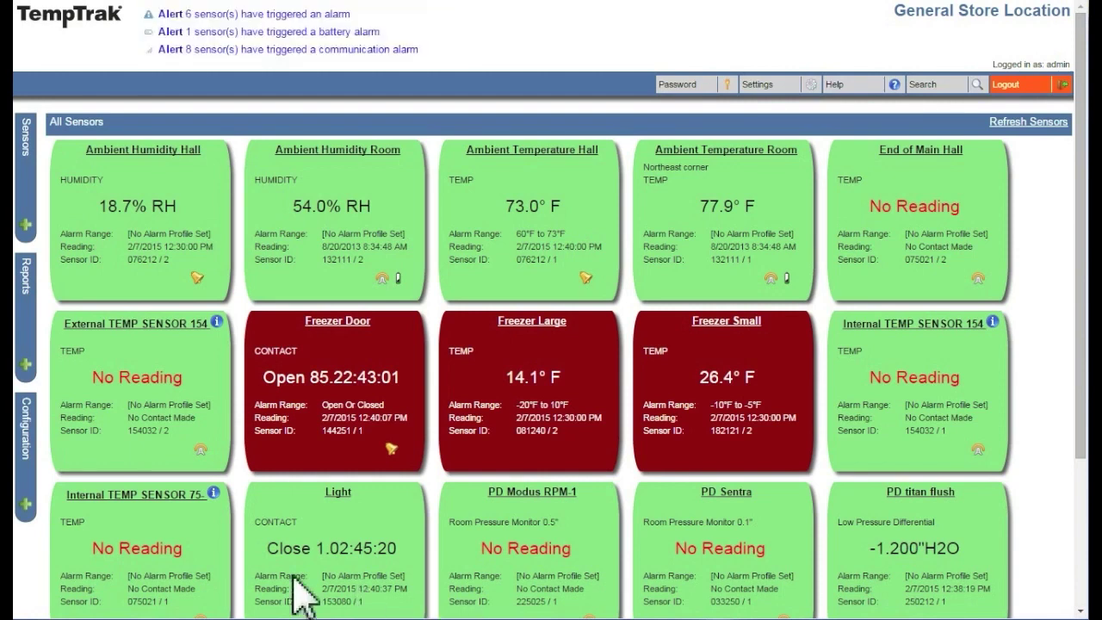
# Open the map layout configuration and choose the Fifth Floor Layout image from the Pictures library as the new map
pyautogui.click(28, 506)
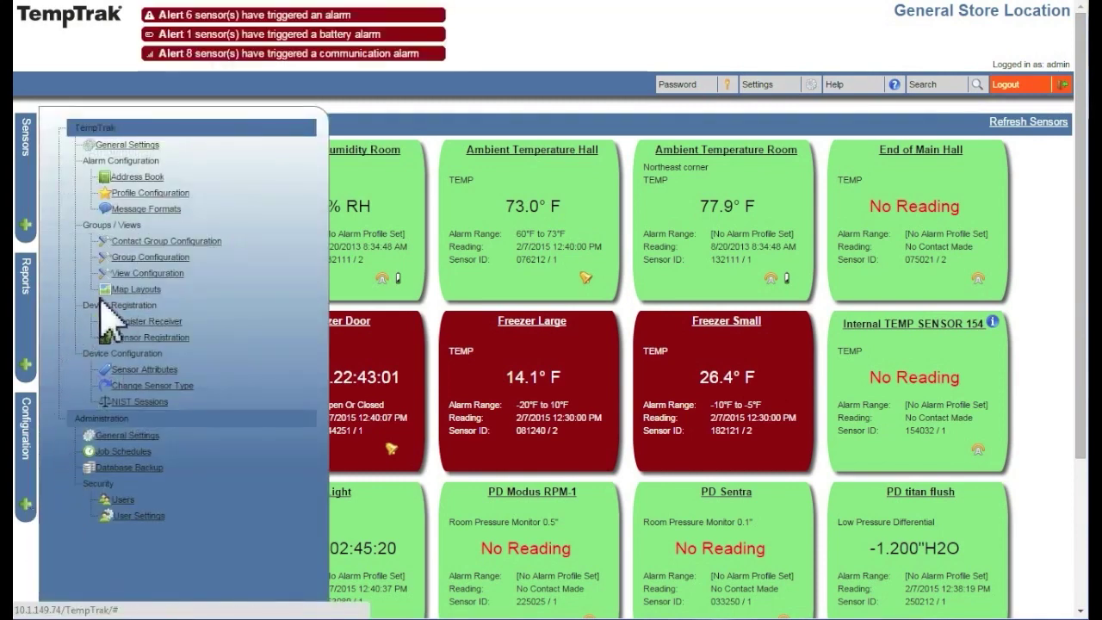
pyautogui.click(139, 289)
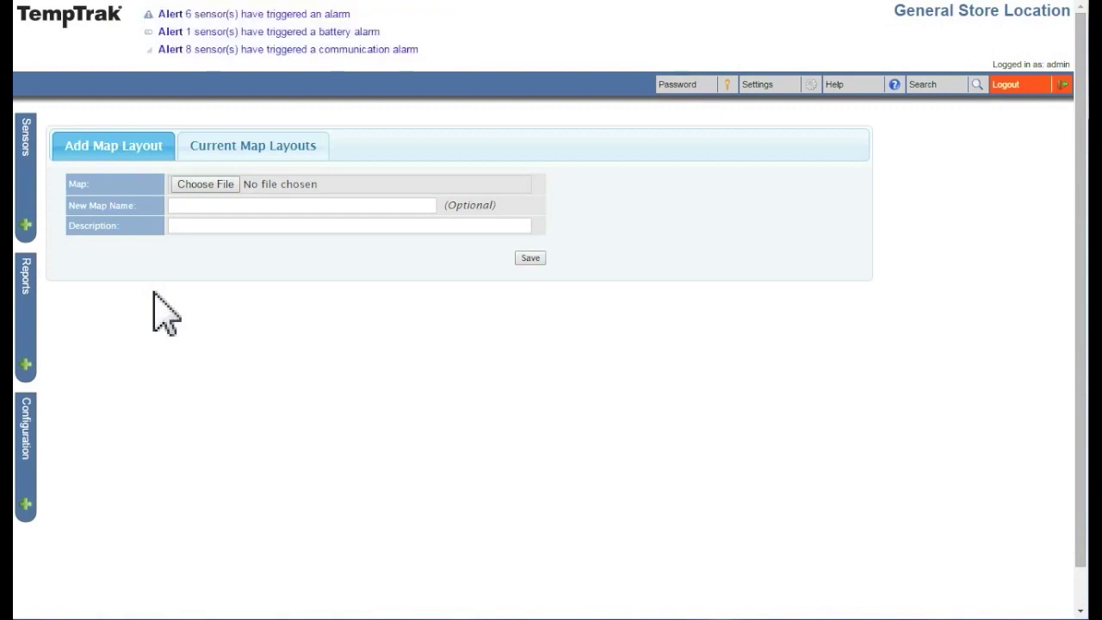
pyautogui.click(204, 184)
pyautogui.click(422, 135)
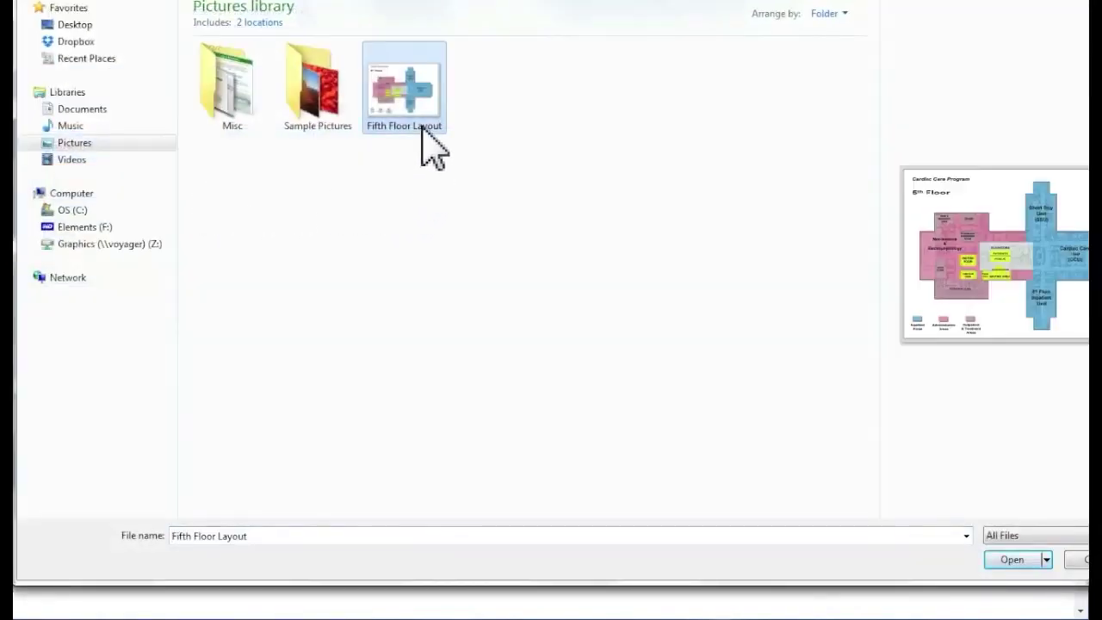
pyautogui.click(1012, 559)
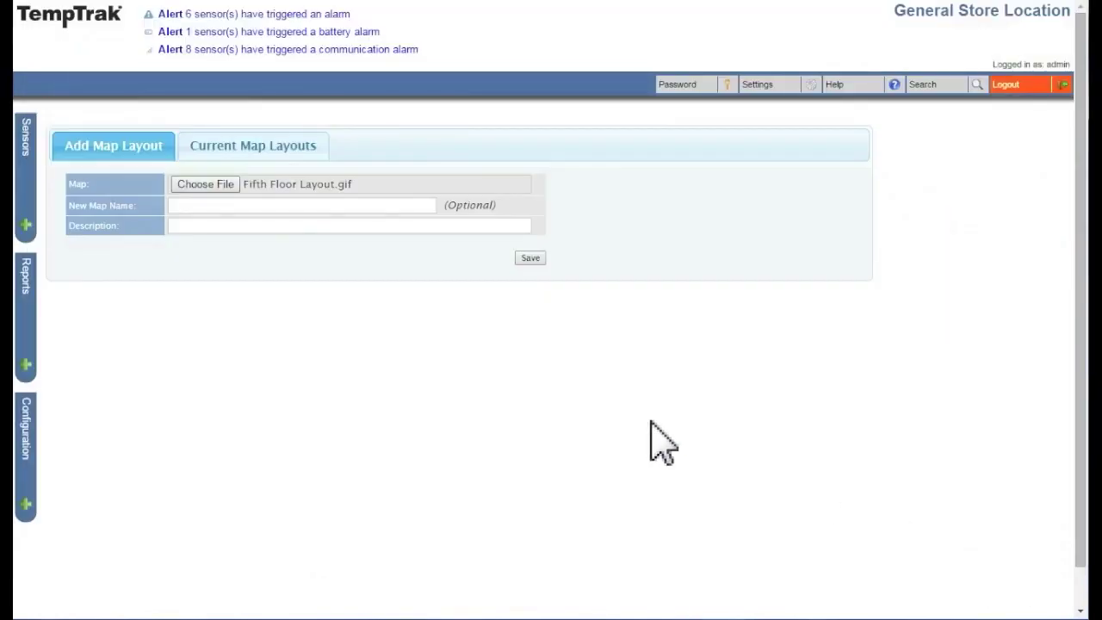
# Give the new map layout the description "Fifth Floor" and save it
pyautogui.click(321, 226)
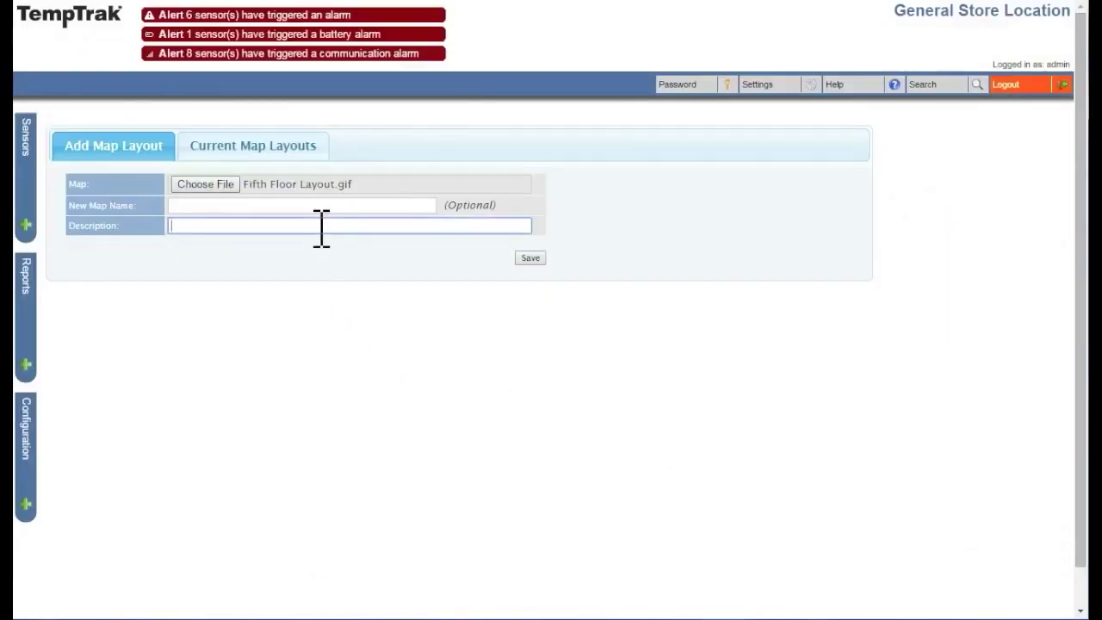
pyautogui.write('F')
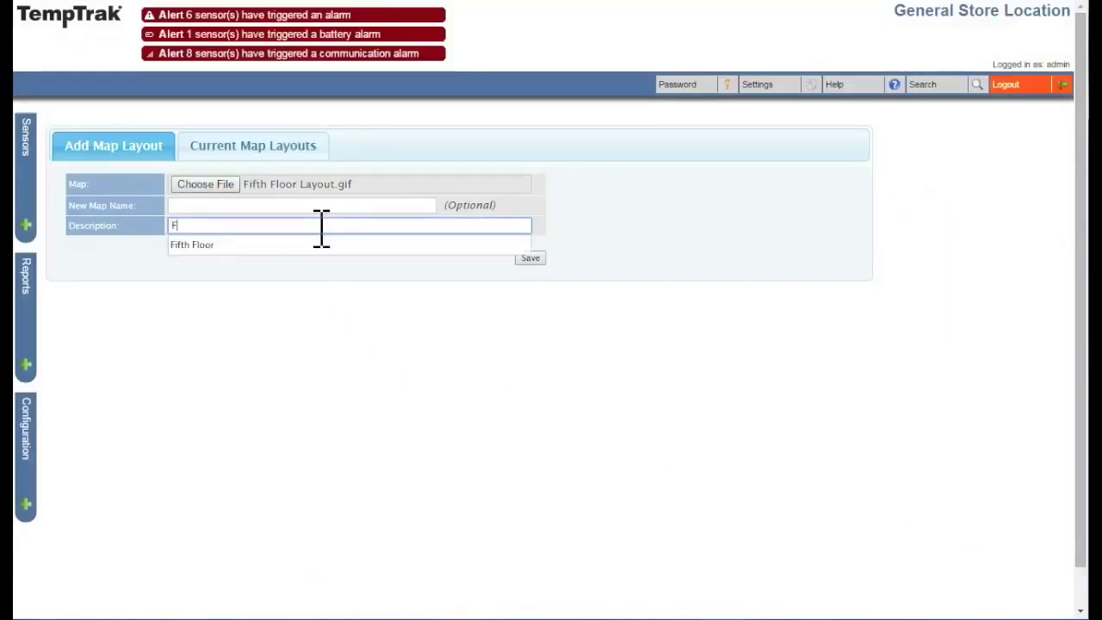
pyautogui.write('ifth Floor')
pyautogui.click(430, 322)
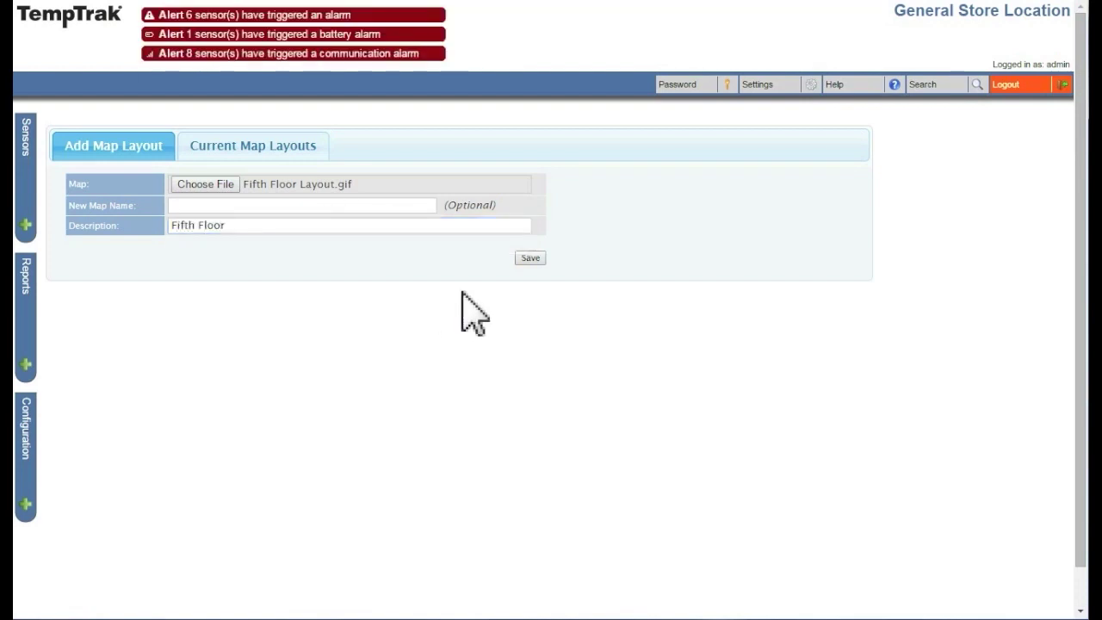
pyautogui.click(528, 259)
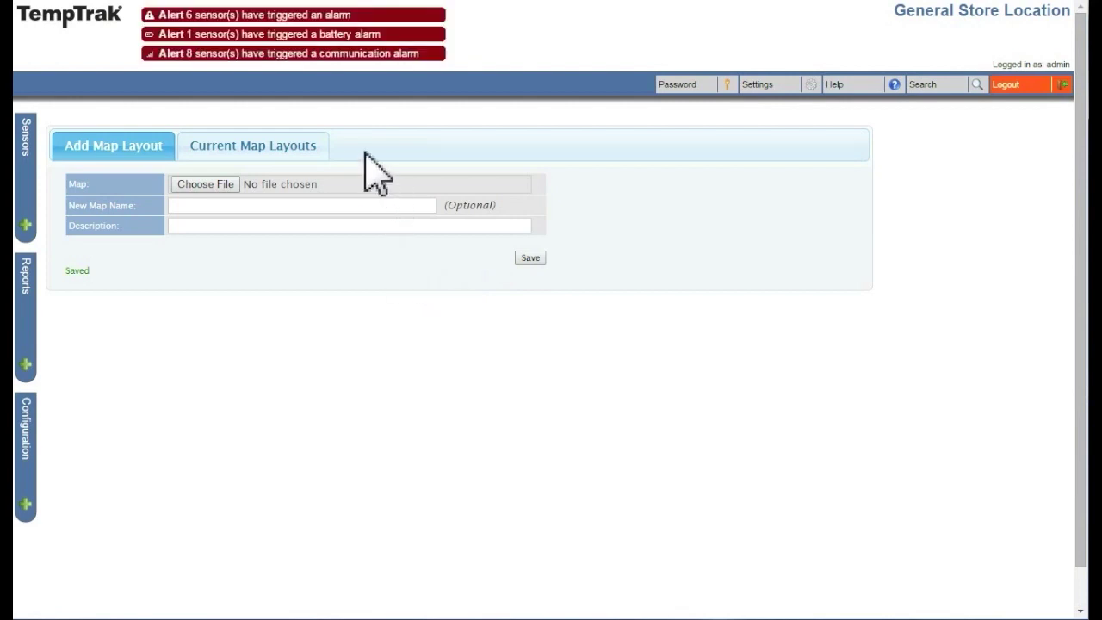
# Review the Fifth Floor entry among the current map layouts, opening its description for editing and leaving it without changes
pyautogui.click(315, 151)
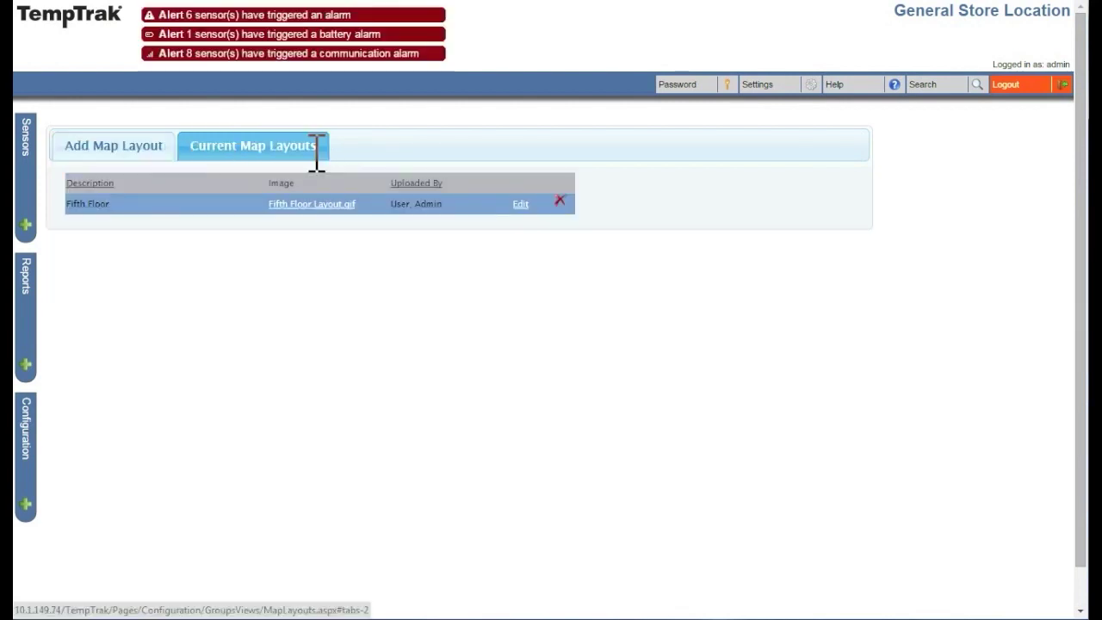
pyautogui.click(137, 203)
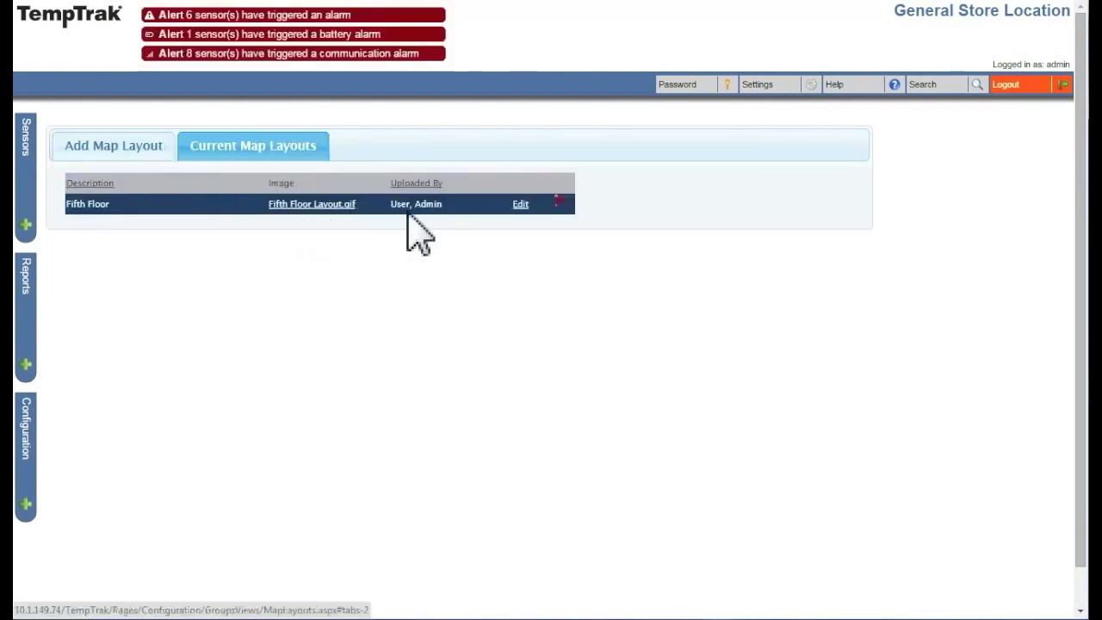
pyautogui.click(520, 207)
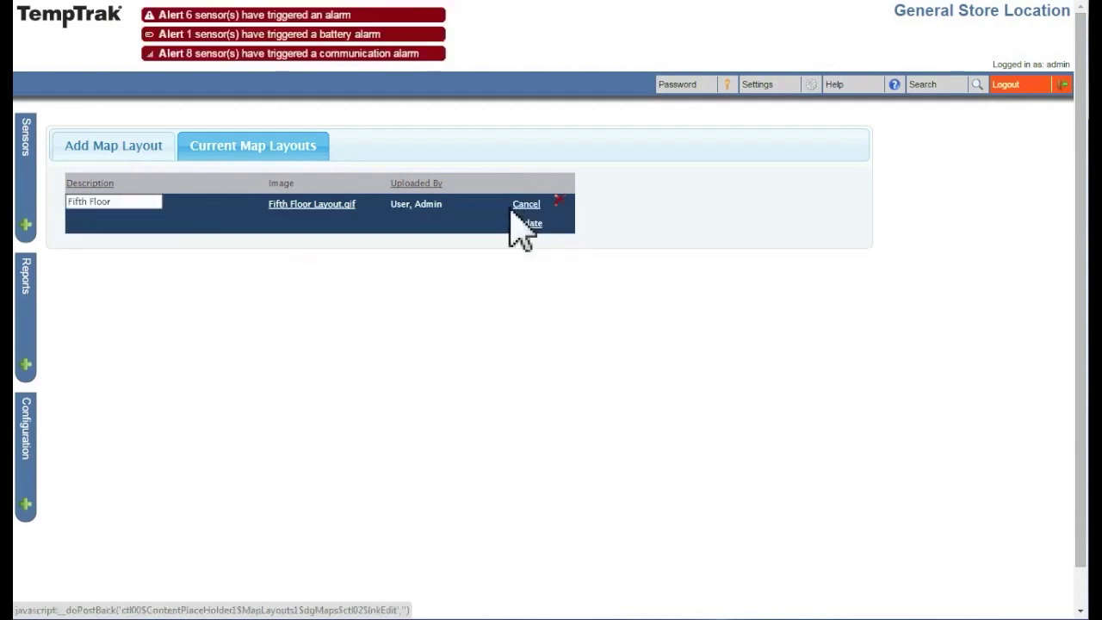
pyautogui.click(521, 206)
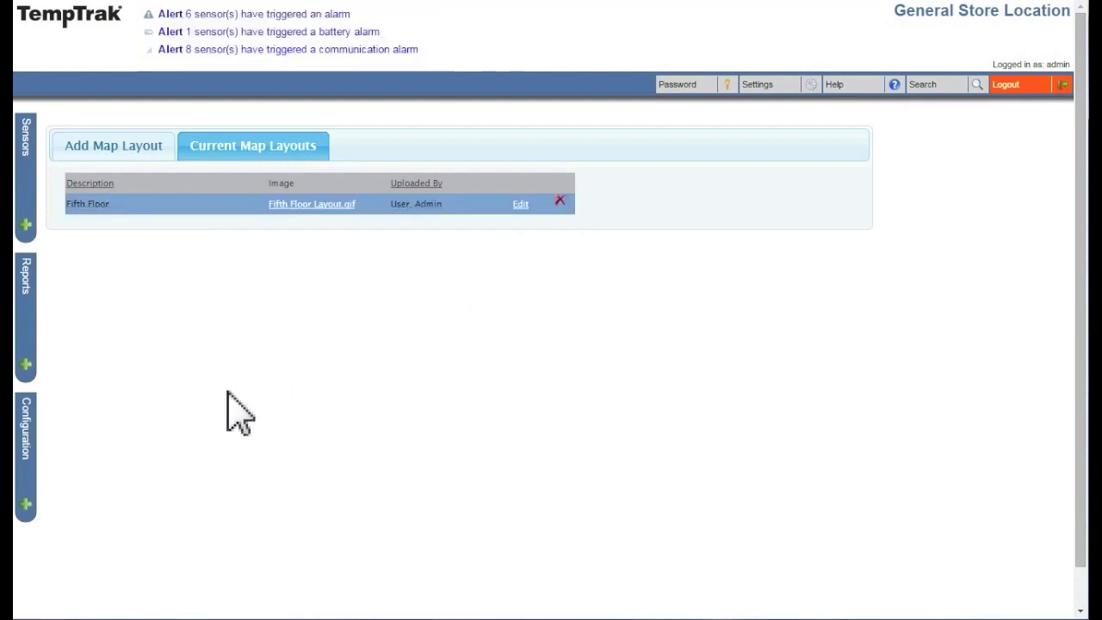
# In the group configuration, assign the Fifth Floor map layout to the Rooms group and save the group
pyautogui.click(27, 510)
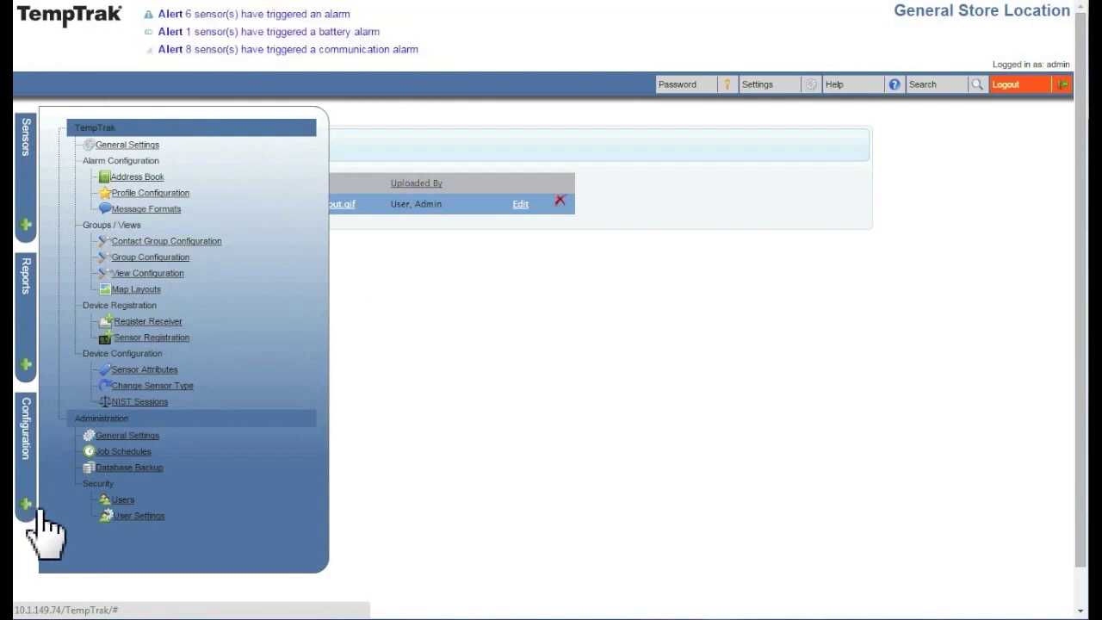
pyautogui.click(169, 258)
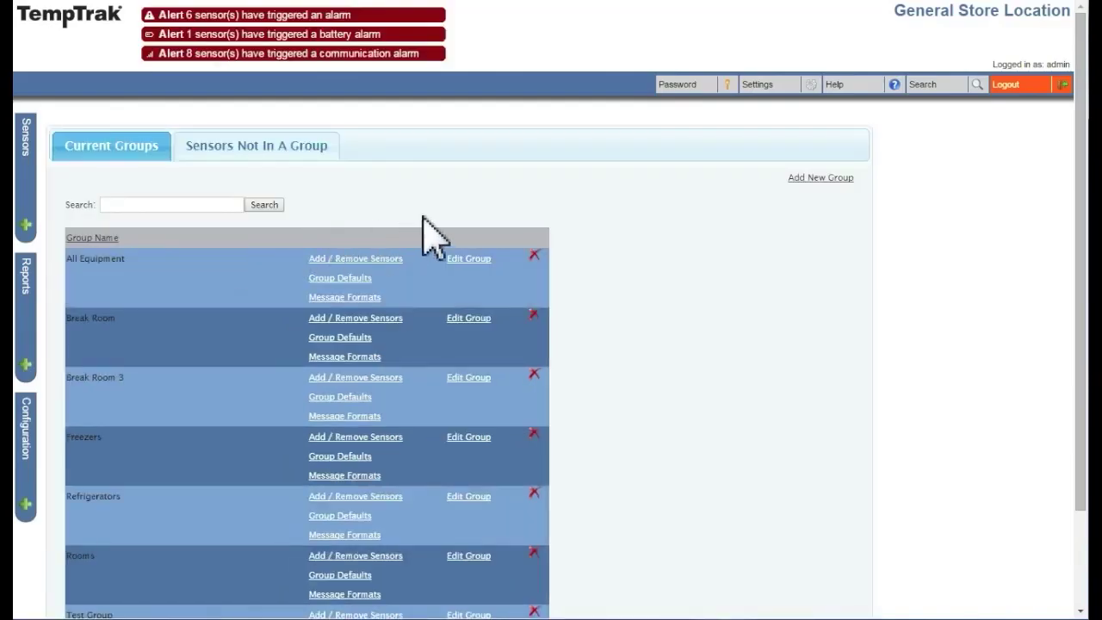
pyautogui.scroll(-2, 430, 231)
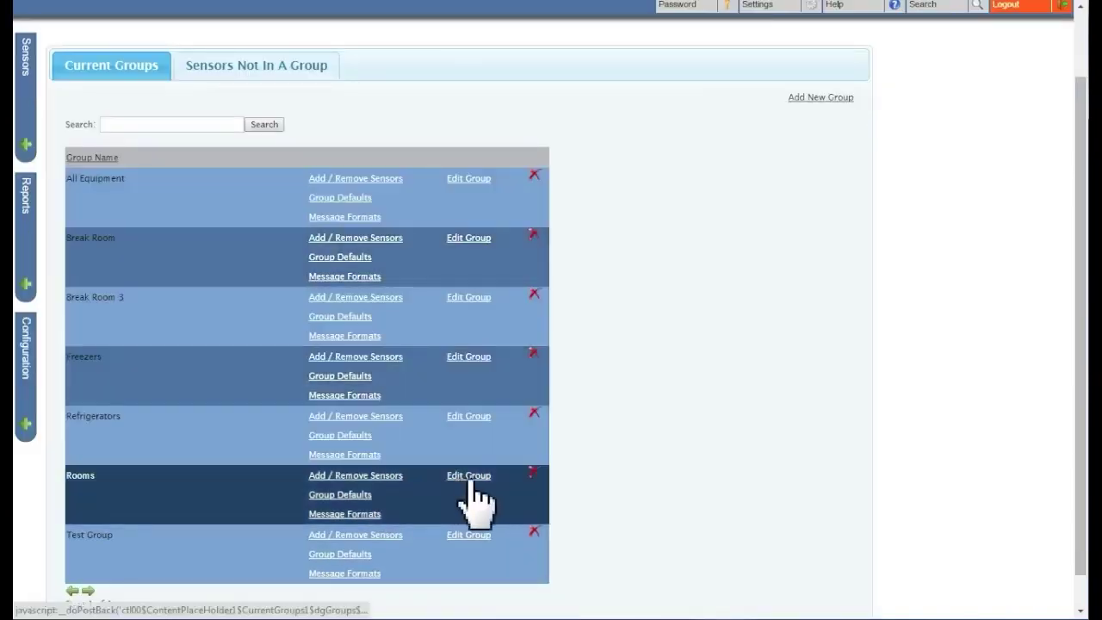
pyautogui.click(469, 476)
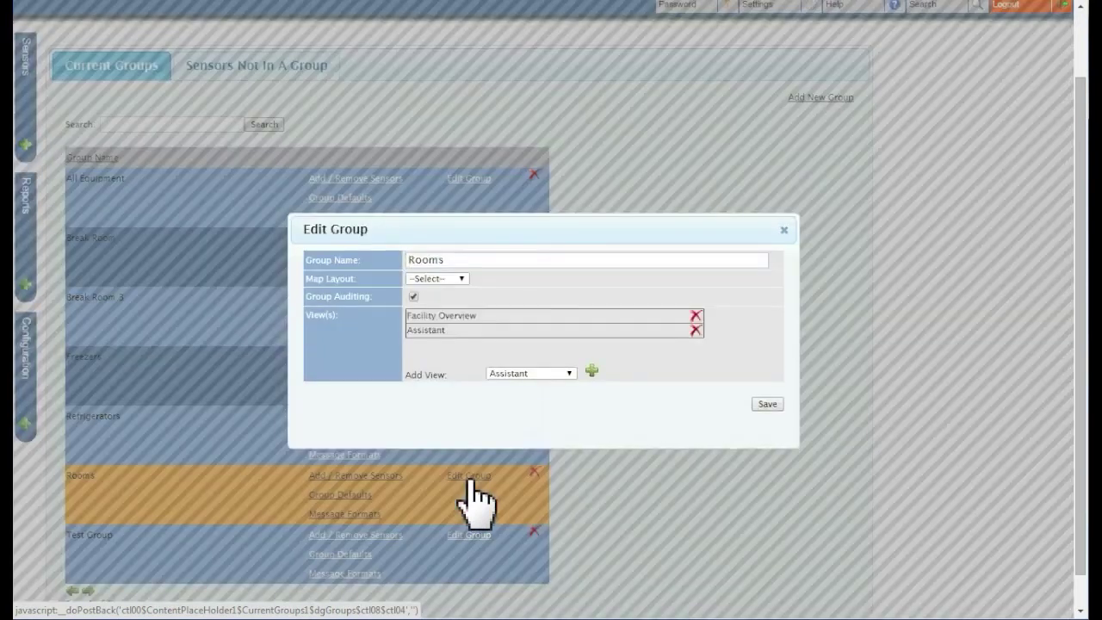
pyautogui.click(462, 279)
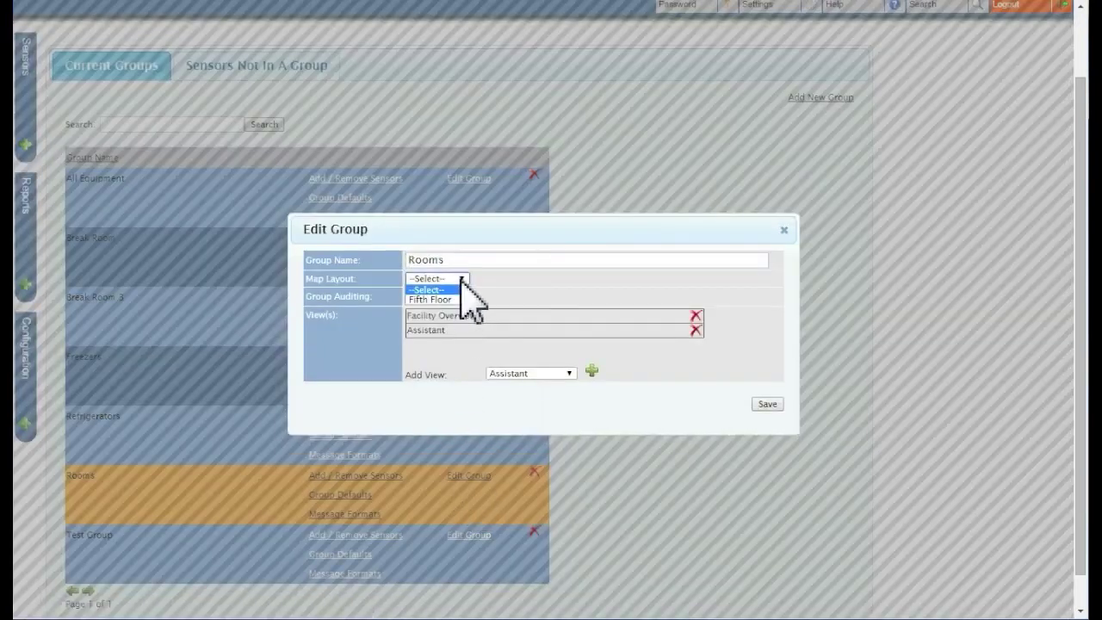
pyautogui.click(439, 300)
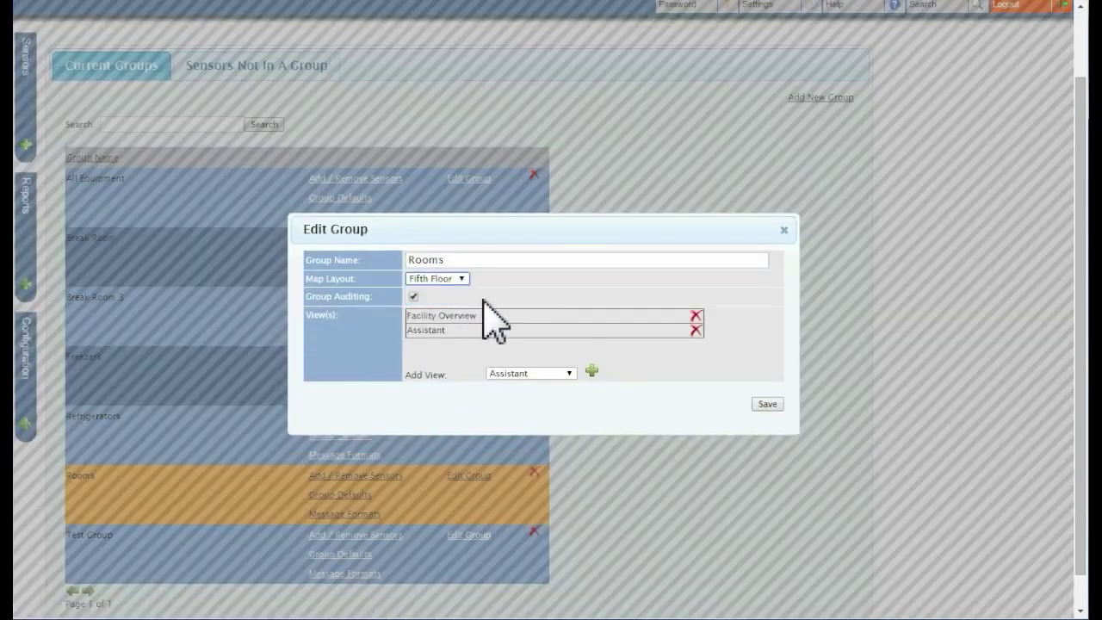
pyautogui.click(764, 405)
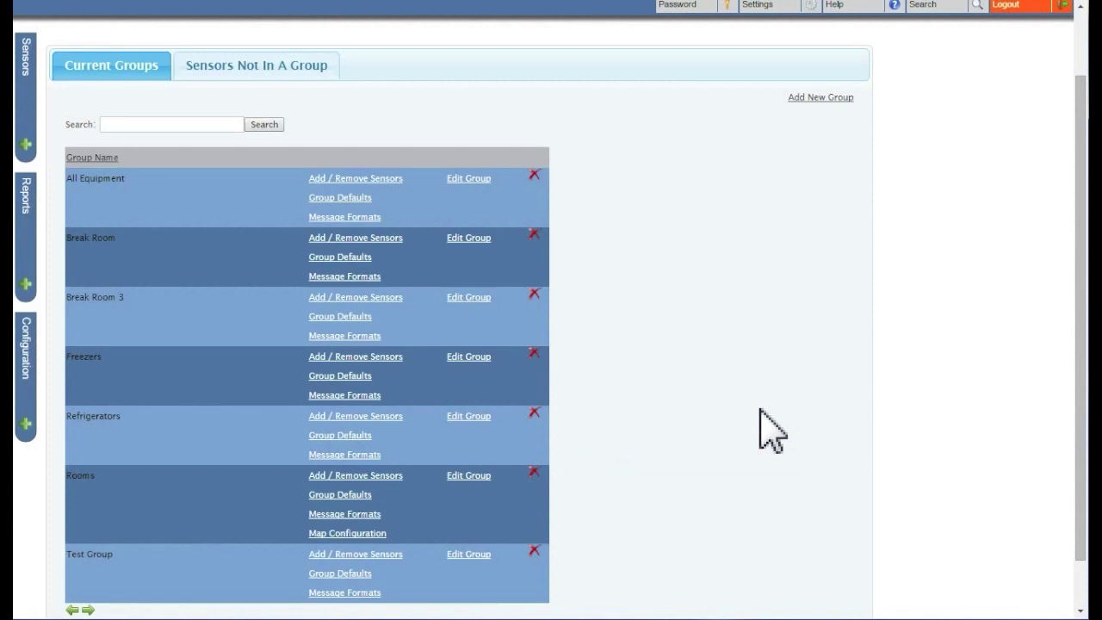
# On the Rooms group's map, place Ambient Humidity Room in the upper Cardiac Care Unit, and Ambient Humidity Hall and End of Main Hall above the elevators
pyautogui.scroll(-2, 706, 504)
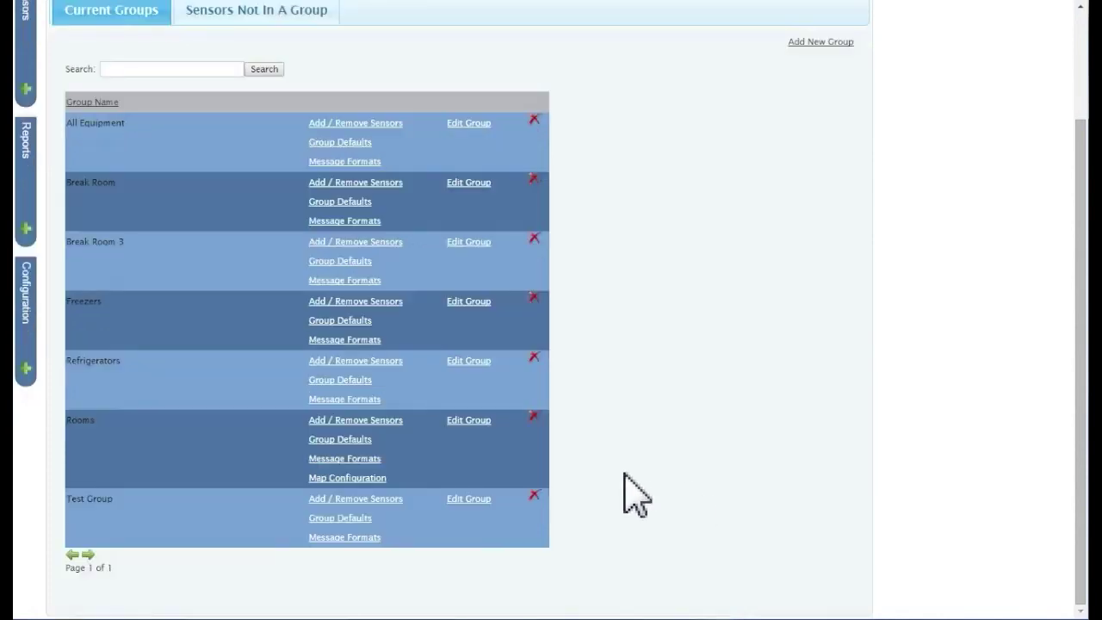
pyautogui.click(338, 479)
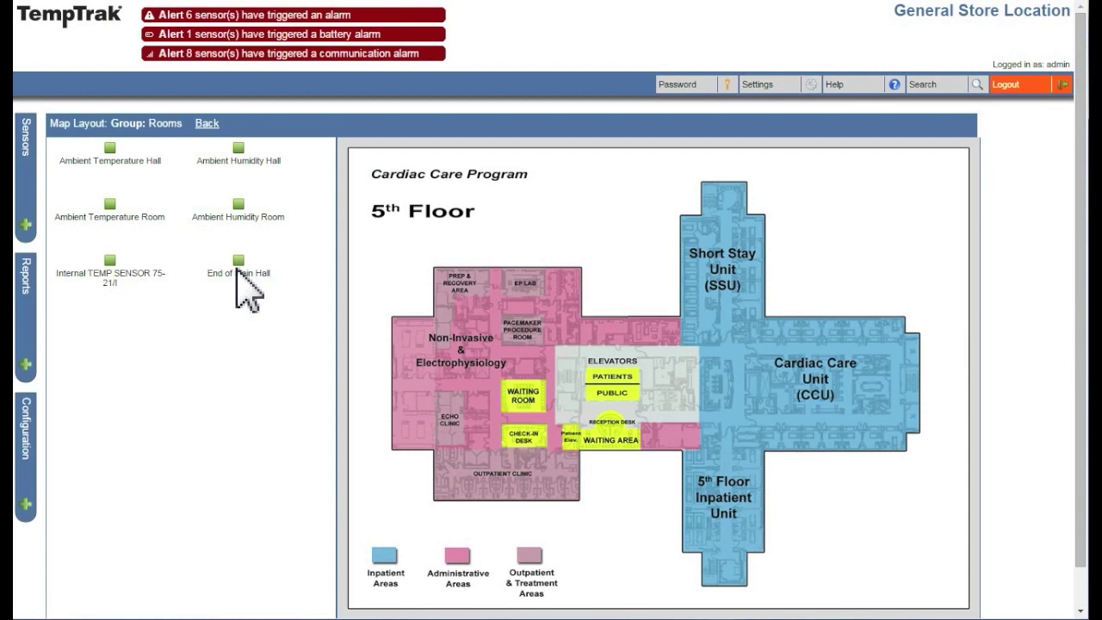
pyautogui.moveTo(238, 207); pyautogui.dragTo(848, 337)
pyautogui.moveTo(237, 158); pyautogui.dragTo(682, 332)
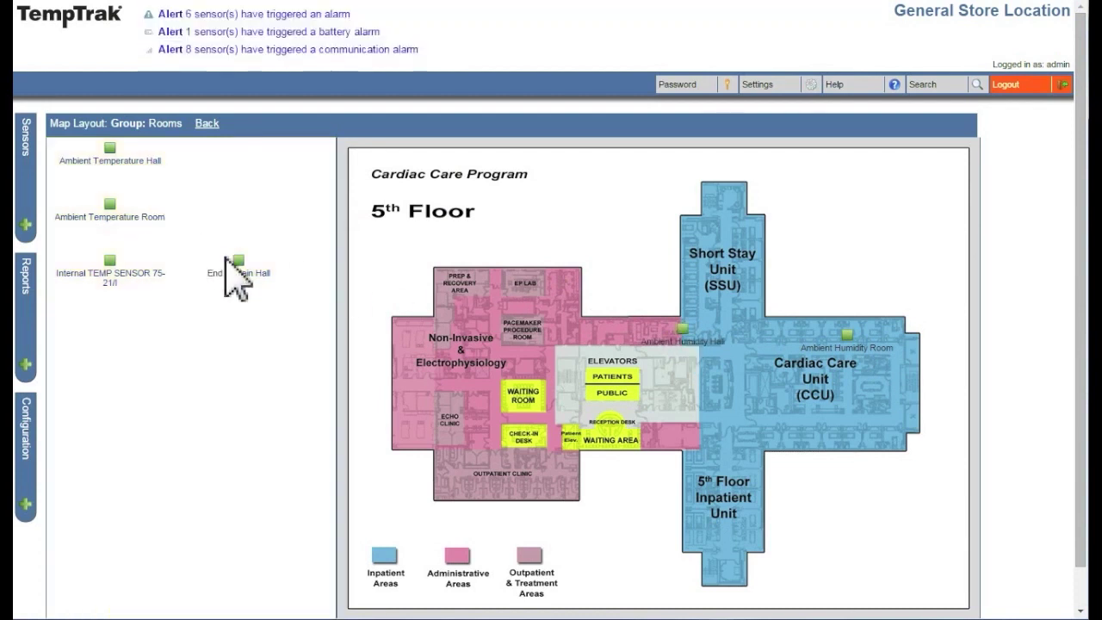
pyautogui.moveTo(229, 271); pyautogui.dragTo(586, 330)
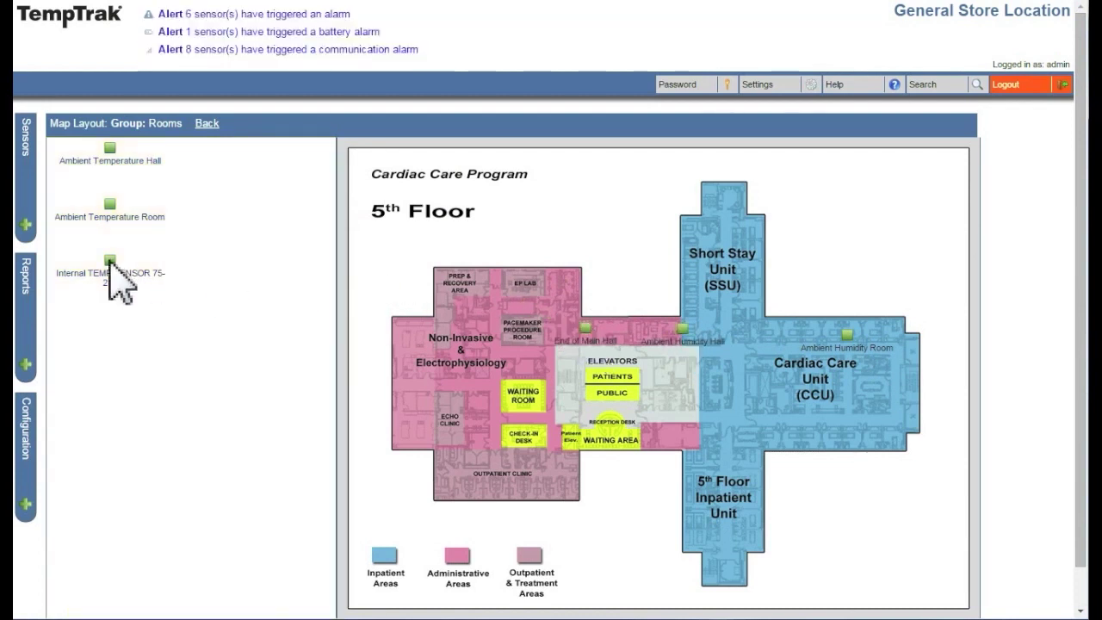
# Place Internal TEMP SENSOR 75-21/I in the Inpatient Unit, Ambient Temperature Room in the lower Cardiac Care Unit, and Ambient Temperature Hall beside the waiting area
pyautogui.moveTo(108, 258); pyautogui.dragTo(706, 518)
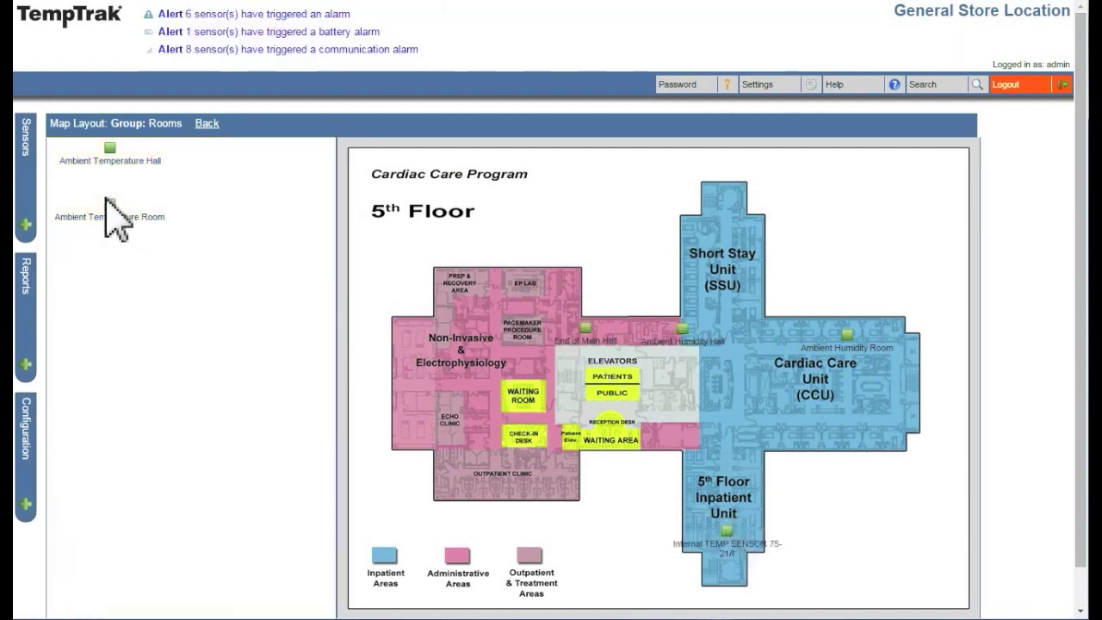
pyautogui.moveTo(109, 205); pyautogui.dragTo(851, 415)
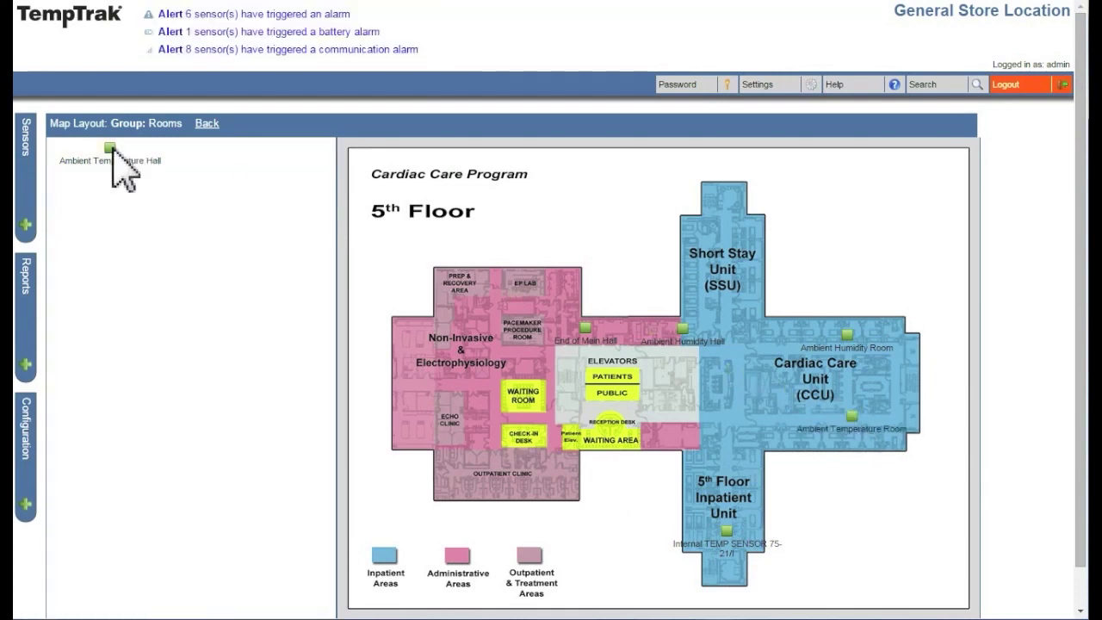
pyautogui.moveTo(109, 152); pyautogui.dragTo(677, 427)
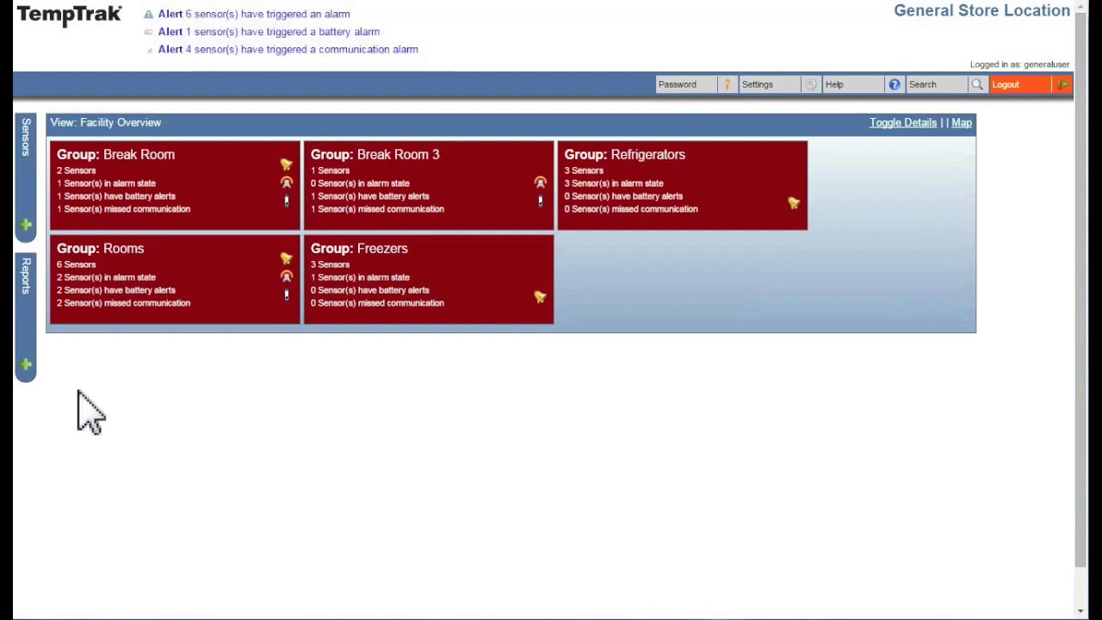
# As the general user, view the Rooms group's map layout and the details of its End of Main Hall sensor
pyautogui.click(26, 223)
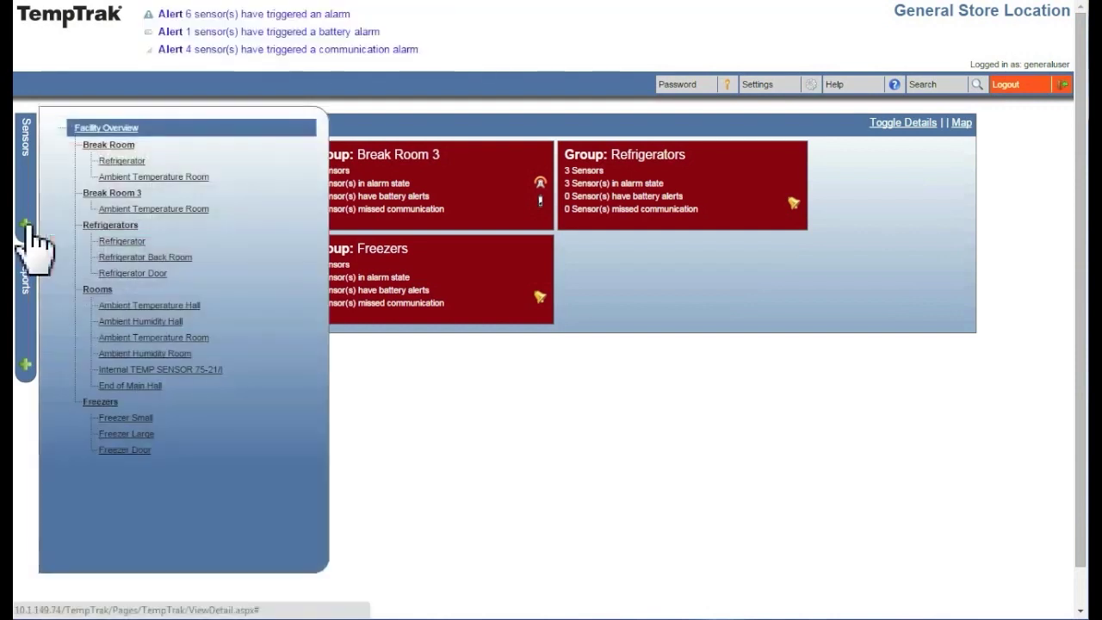
pyautogui.click(92, 293)
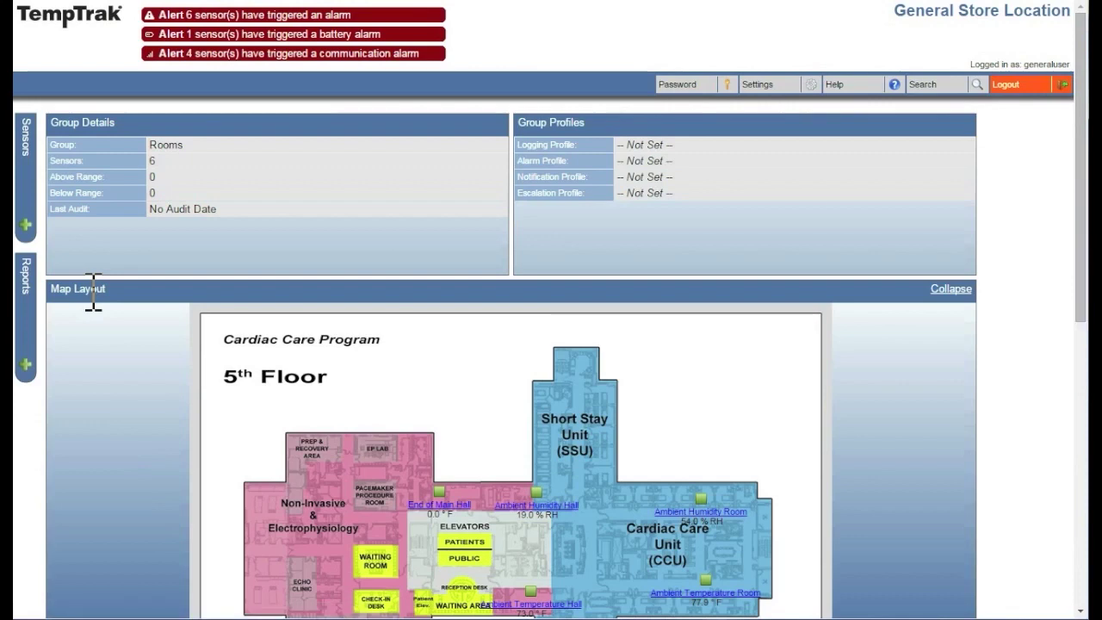
pyautogui.scroll(-2, 96, 306)
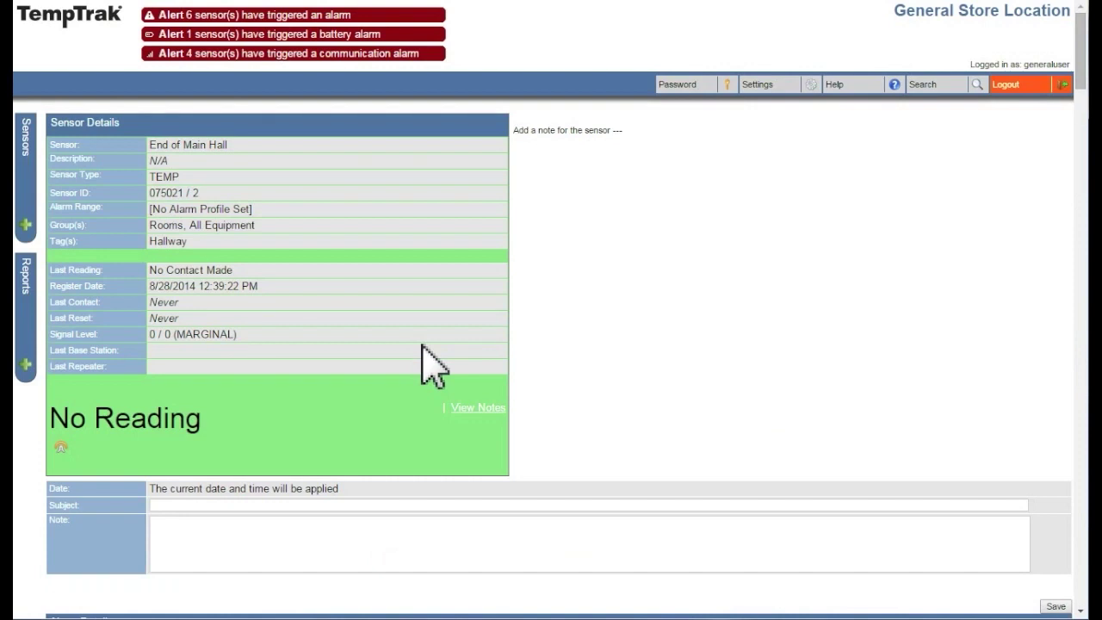
pyautogui.scroll(-1, 429, 362)
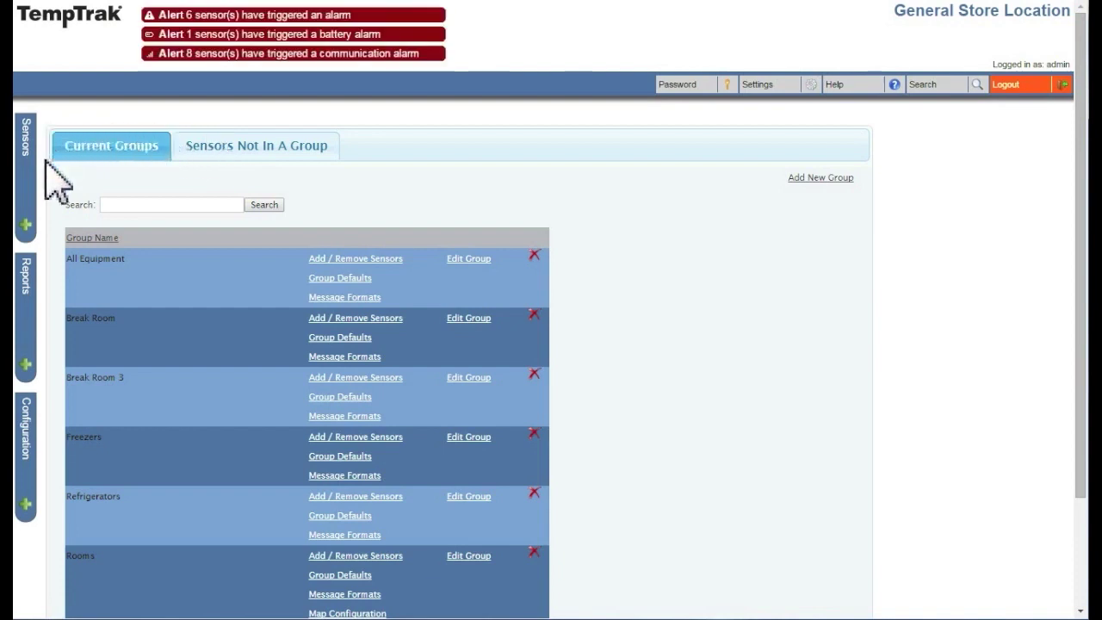
# In the admin's view configuration, assign the Fifth Floor map layout to the Facility Overview view and save the view
pyautogui.click(28, 508)
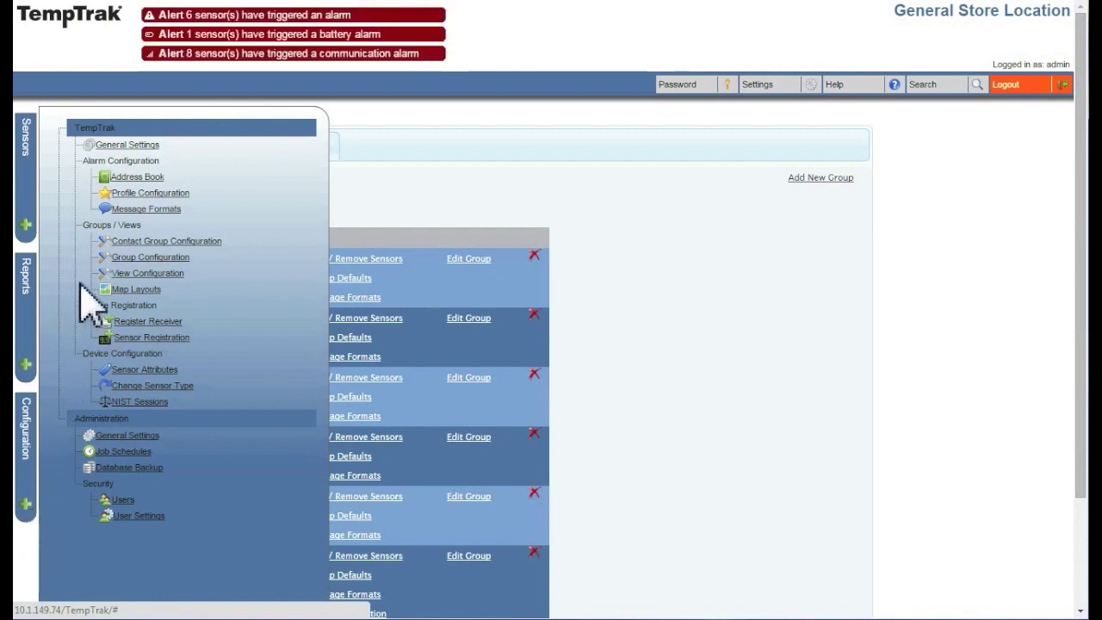
pyautogui.click(171, 275)
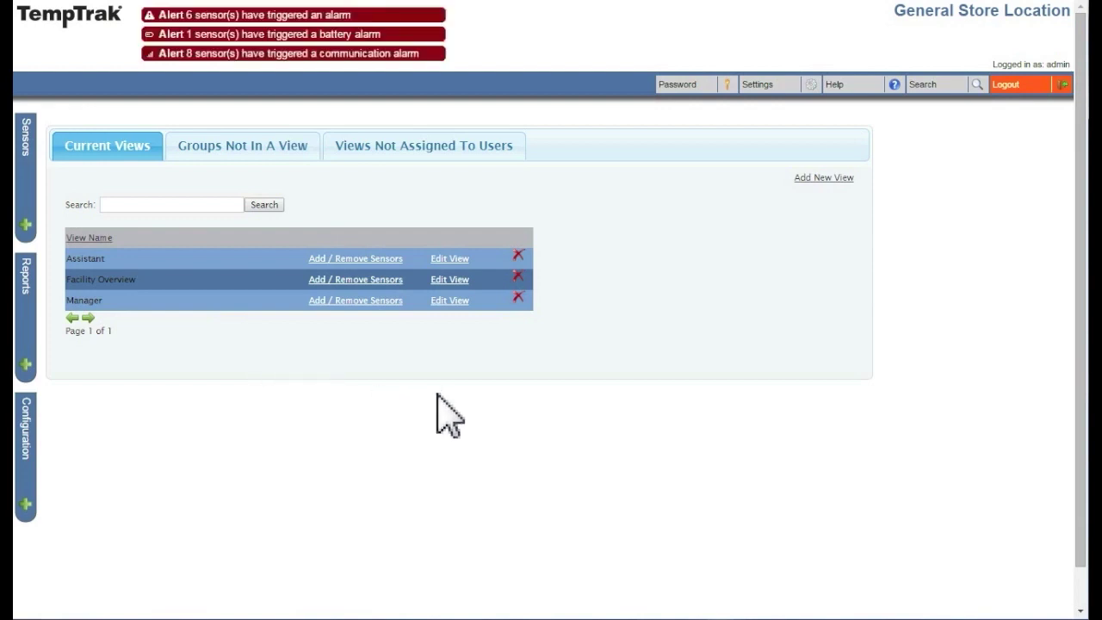
pyautogui.click(456, 280)
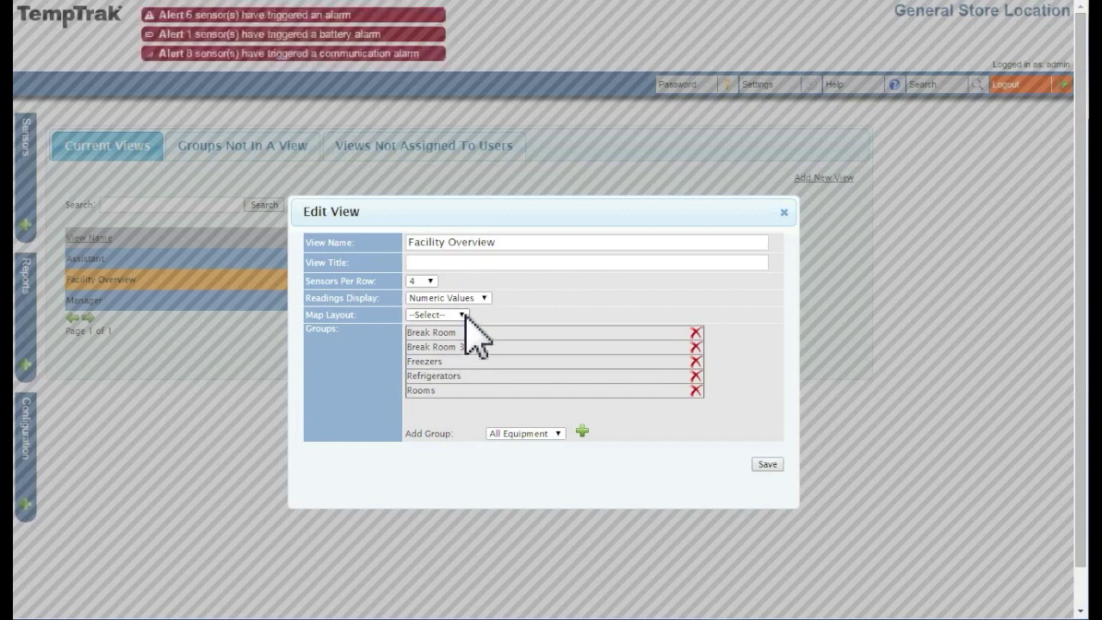
pyautogui.click(465, 315)
pyautogui.click(465, 336)
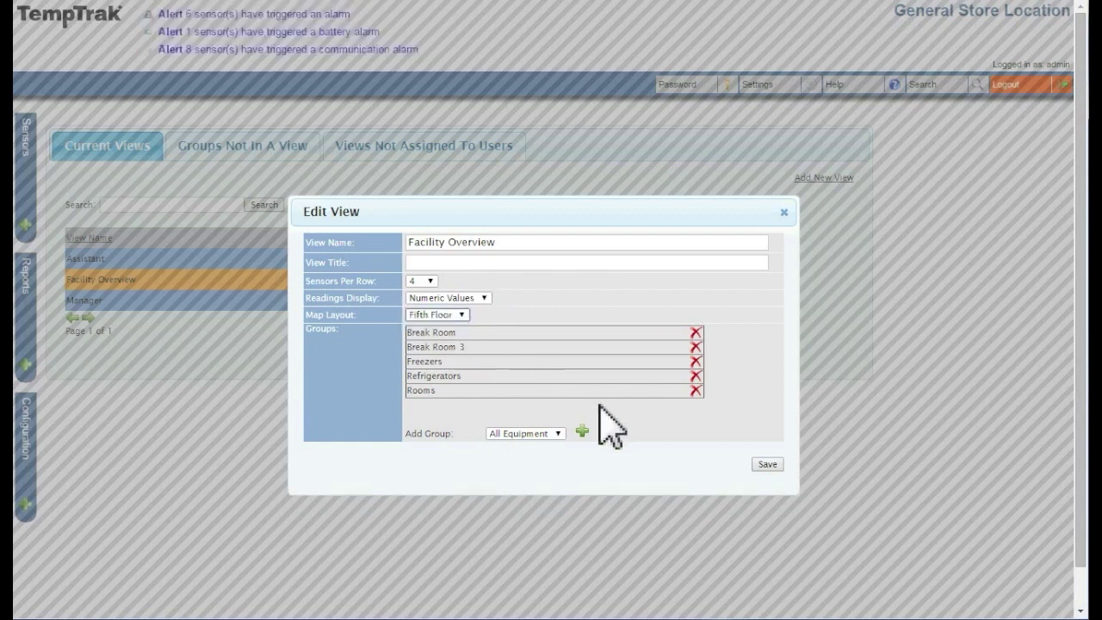
pyautogui.click(765, 466)
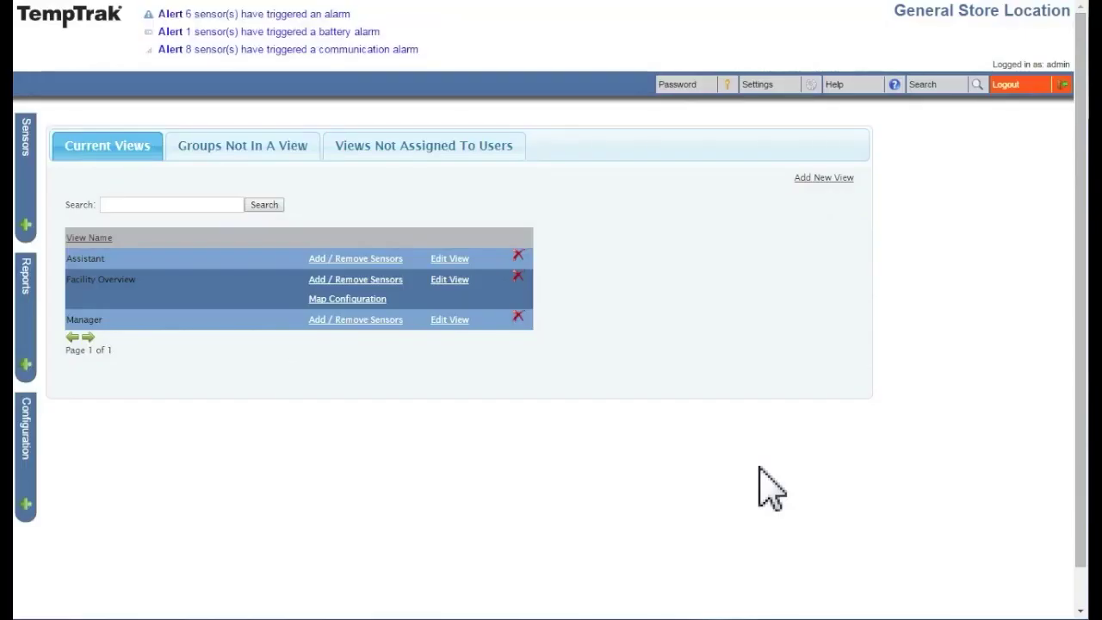
# On the Facility Overview map, place the Break Room group just above the elevators and the Rooms group over the Cardiac Care Unit
pyautogui.click(316, 299)
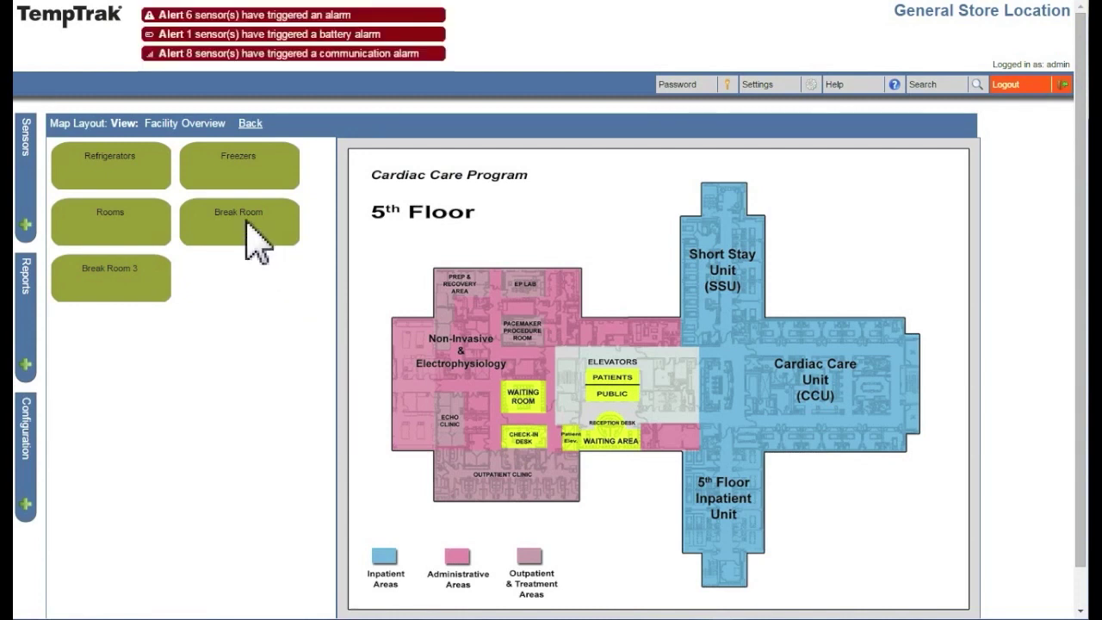
pyautogui.moveTo(248, 226); pyautogui.dragTo(621, 401)
pyautogui.moveTo(652, 348); pyautogui.dragTo(641, 344)
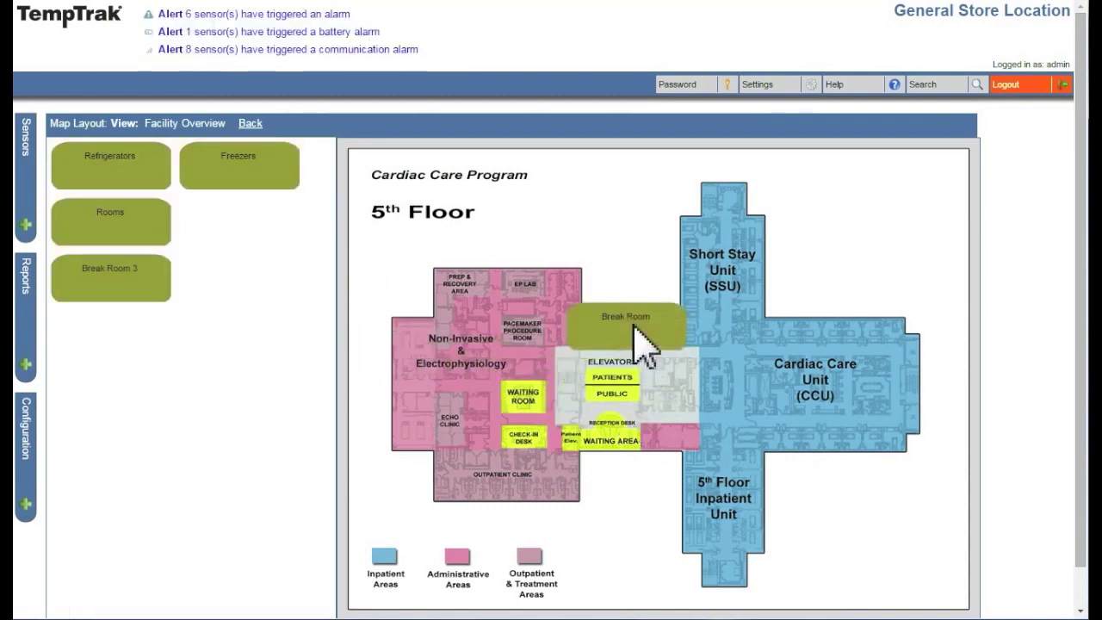
pyautogui.moveTo(113, 233); pyautogui.dragTo(845, 363)
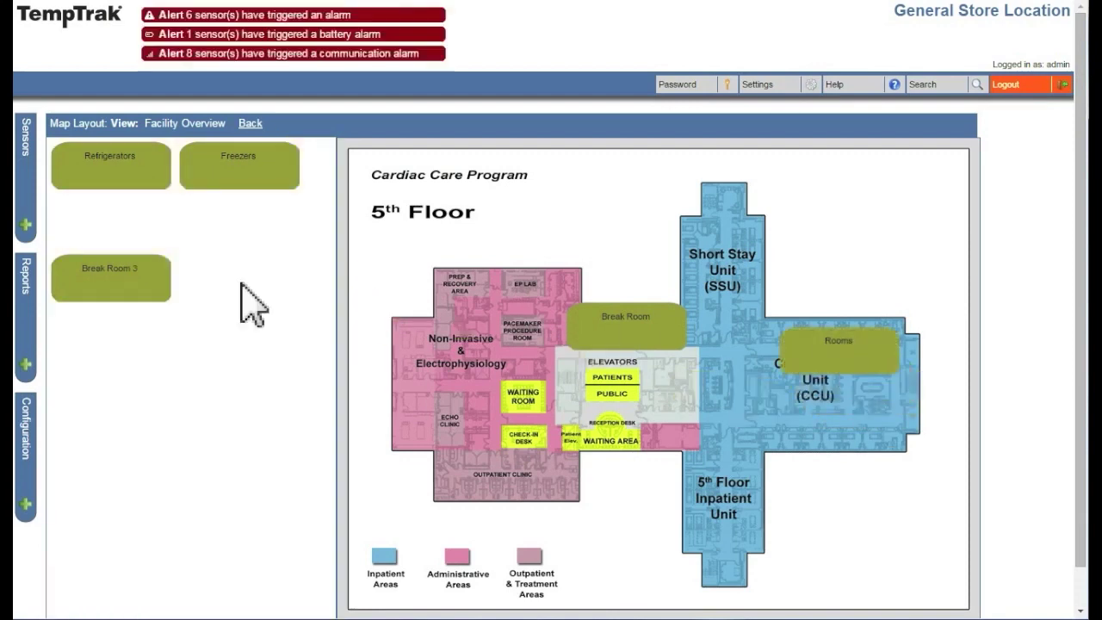
pyautogui.click(250, 123)
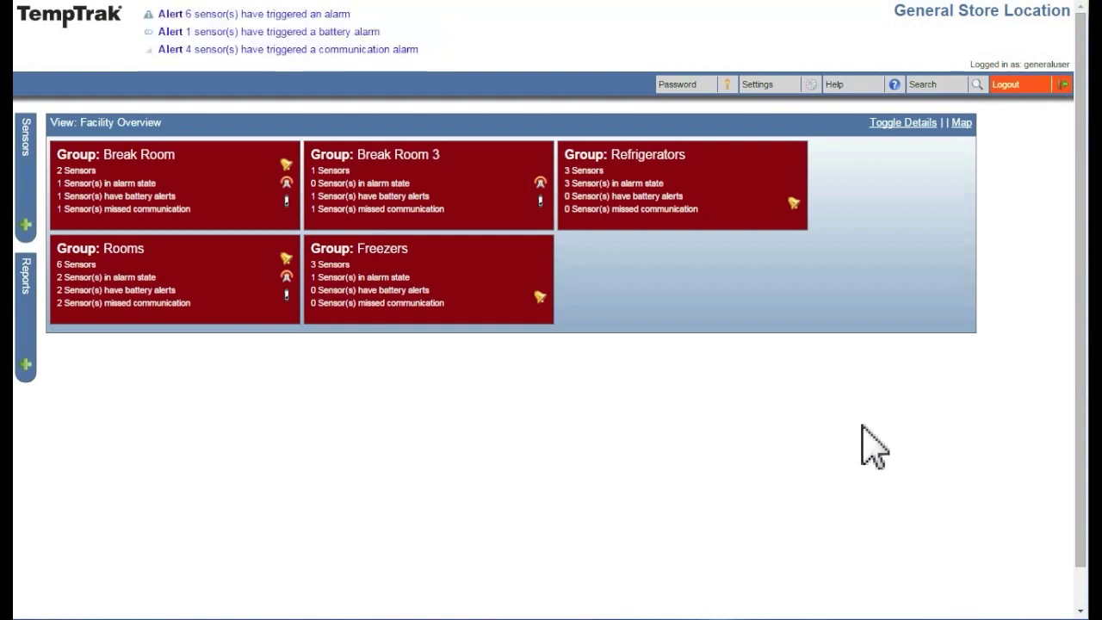
# As the general user, display the Facility Overview view as a map
pyautogui.click(960, 124)
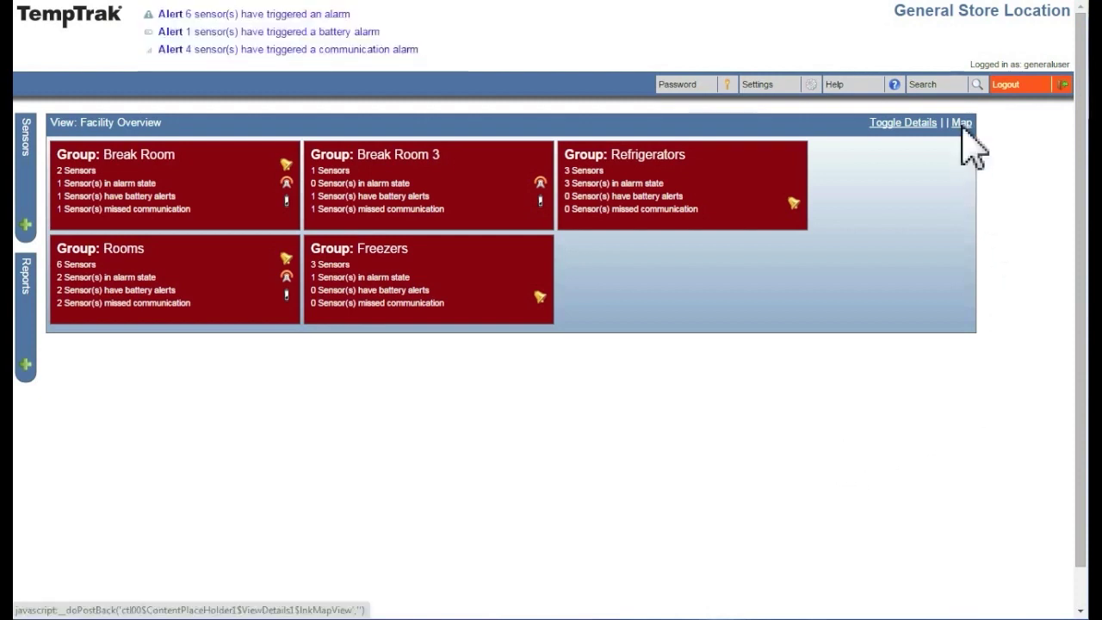